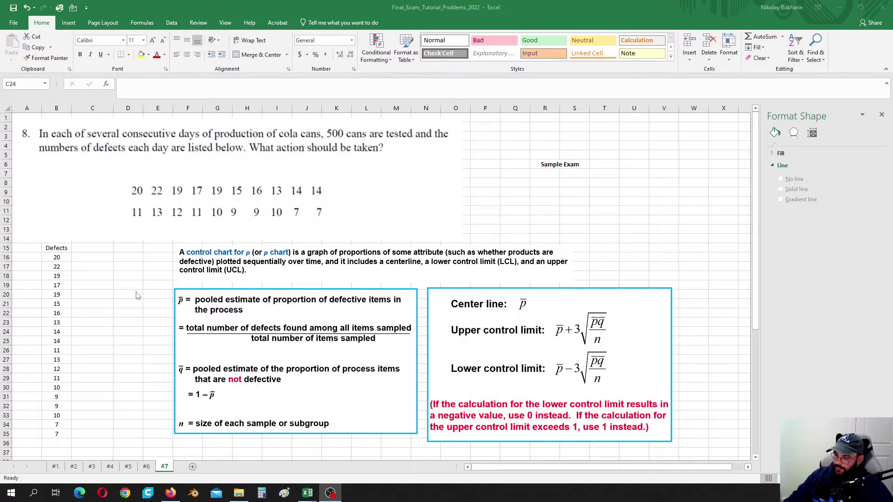
Enter the header 'Samples' in cell A15
scroll(88, 298, "down", 1)
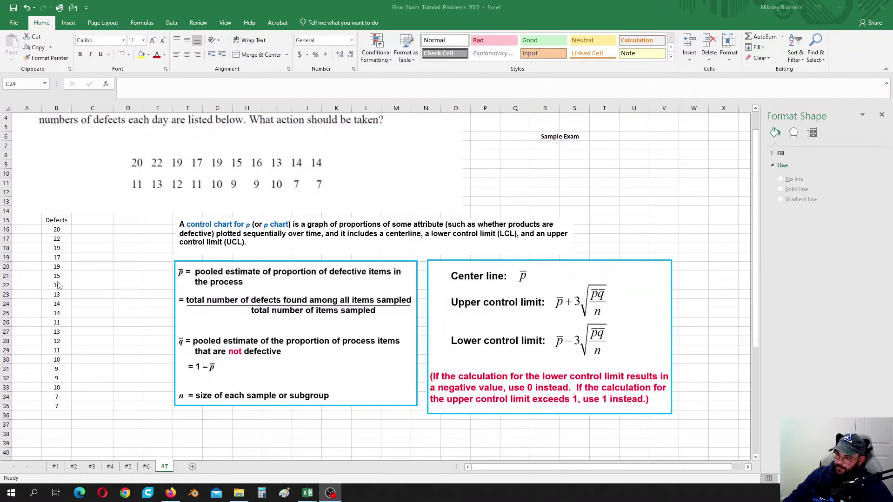
scroll(79, 354, "up", 1)
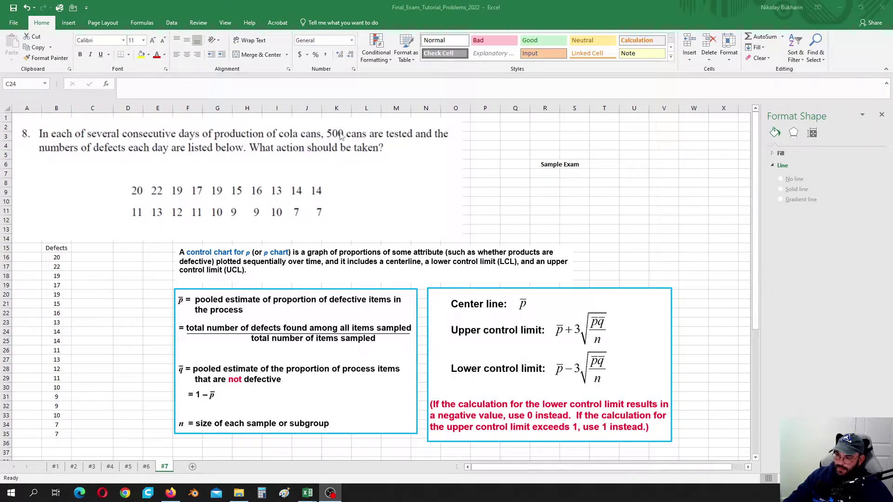
left_click(28, 247)
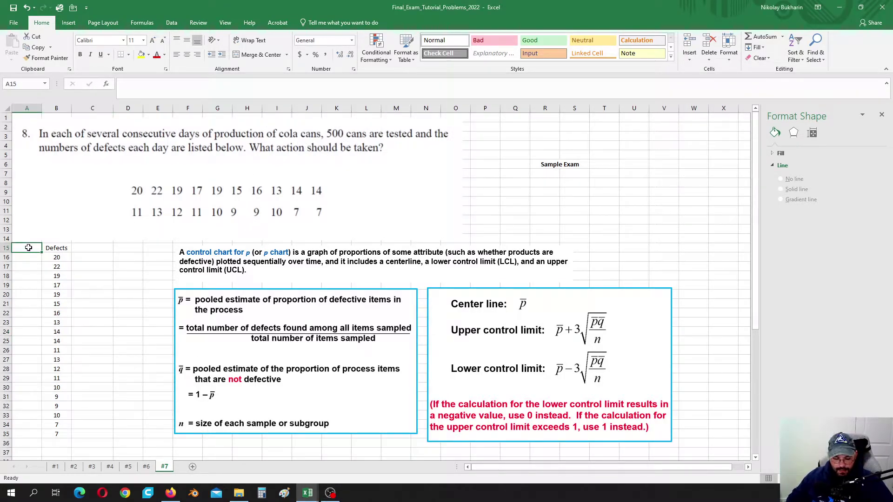
type("Samples")
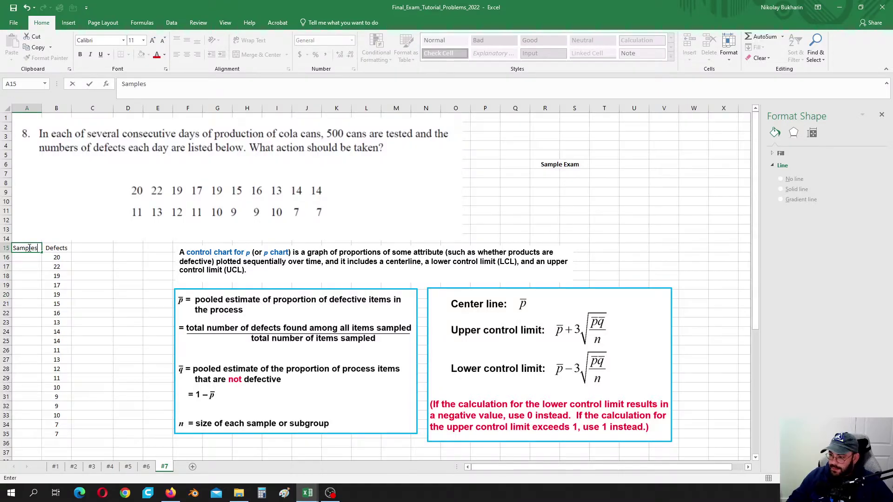
left_click(30, 256)
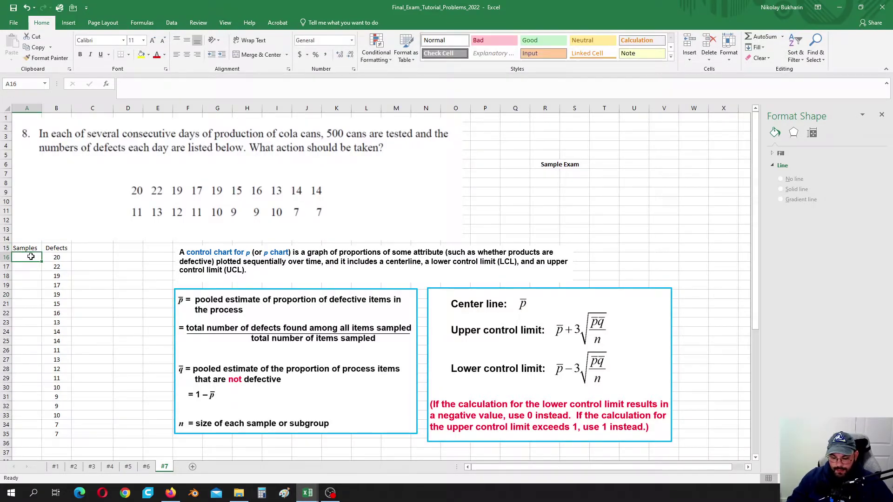
Enter 500 in A16 and fill it down through A35
type("500")
left_click(33, 259)
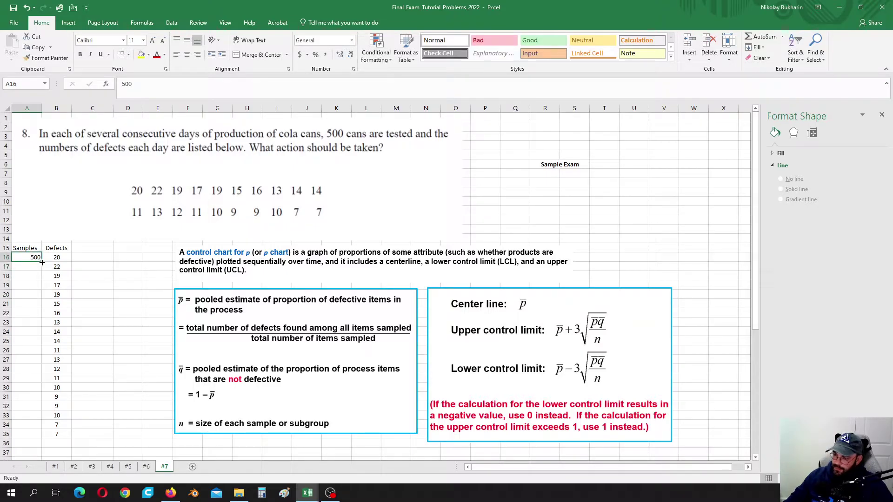
left_click_drag(42, 262, 56, 437)
left_click(103, 389)
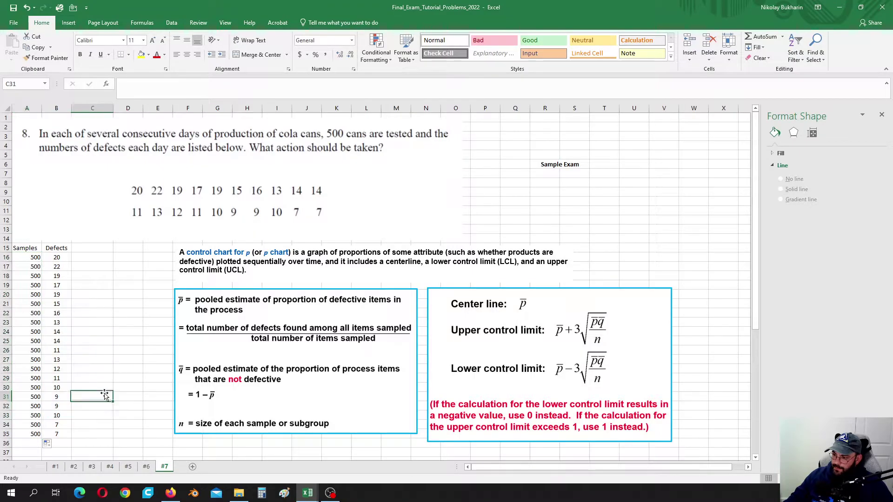
scroll(91, 332, "down", 2)
left_click(31, 388)
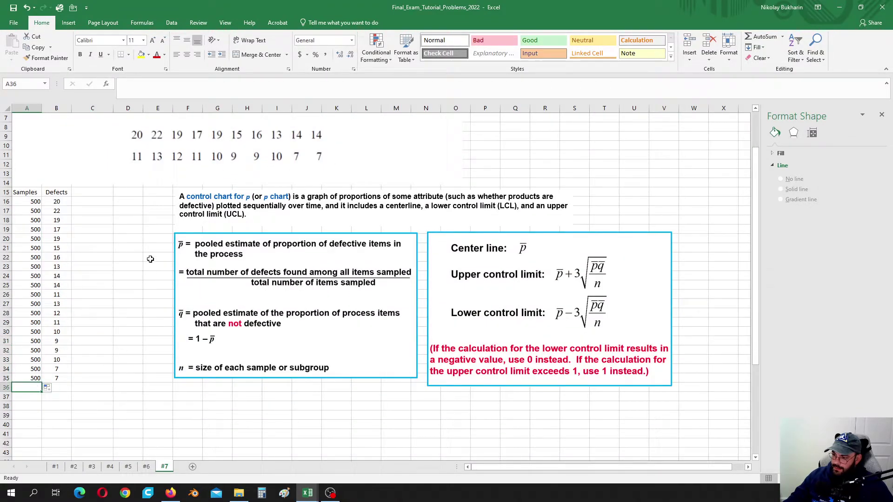
left_click(91, 195)
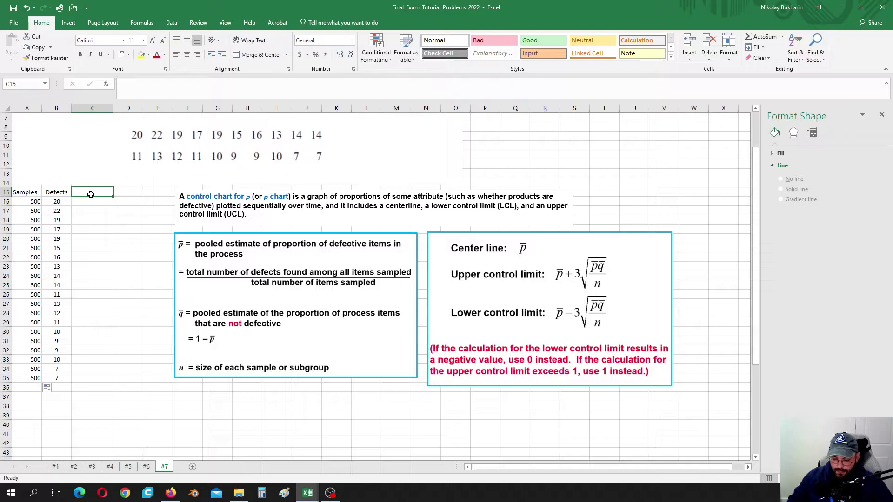
Head C15 'Proportion' and fill =B16/A16 from C16 down to C35
type("Proportion")
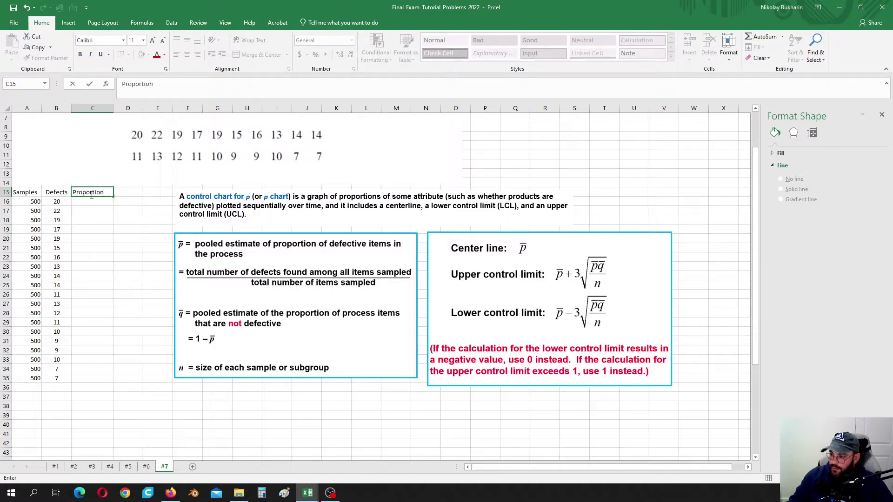
left_click(96, 200)
type("=")
left_click(54, 202)
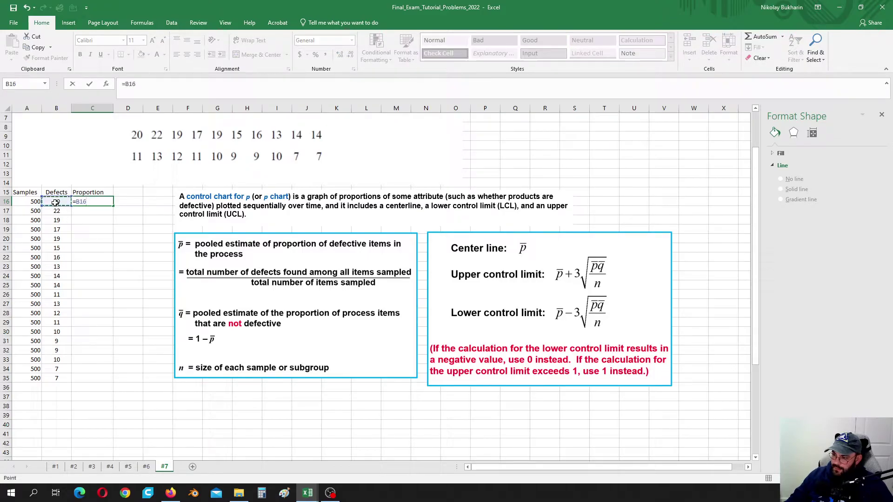
type("/")
left_click(27, 202)
key("Return")
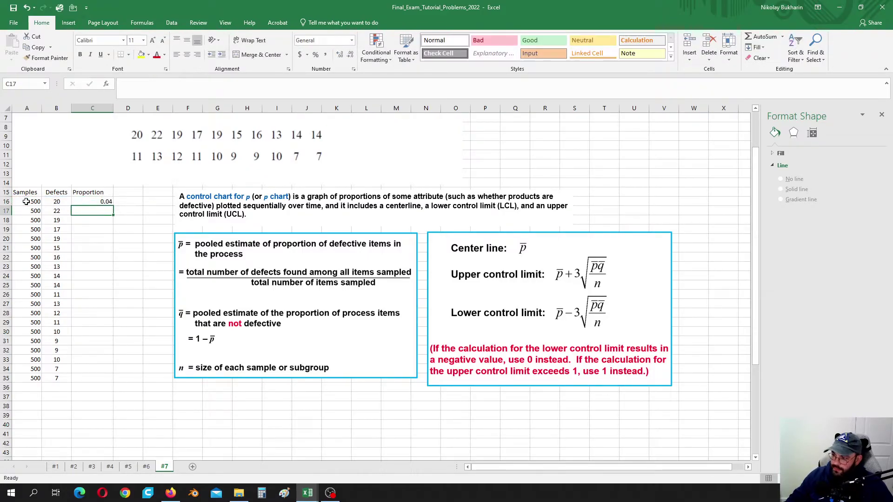
left_click(89, 203)
double_click(113, 205)
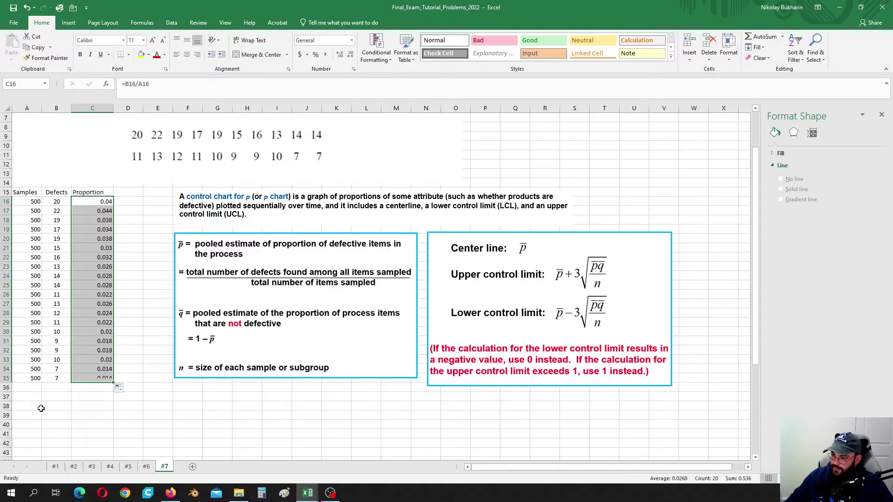
left_click(28, 385)
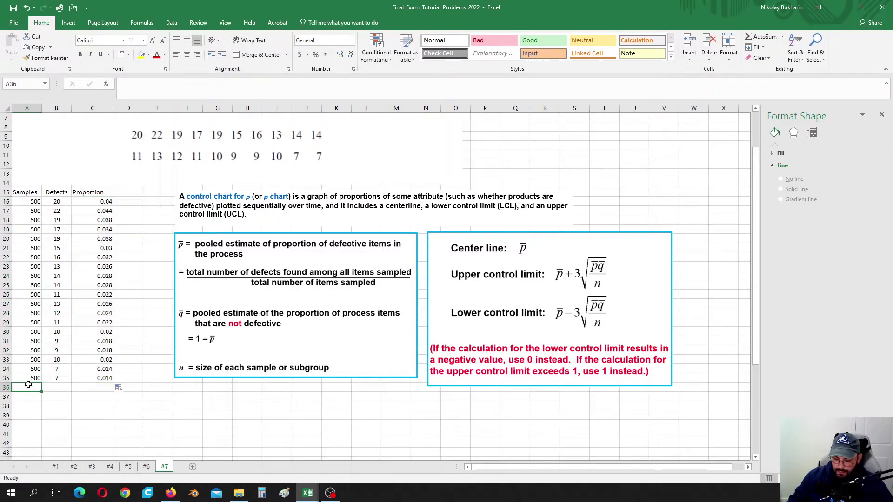
Total the sample sizes in A36 with =SUM(A16:A35), giving 10000
type("=su")
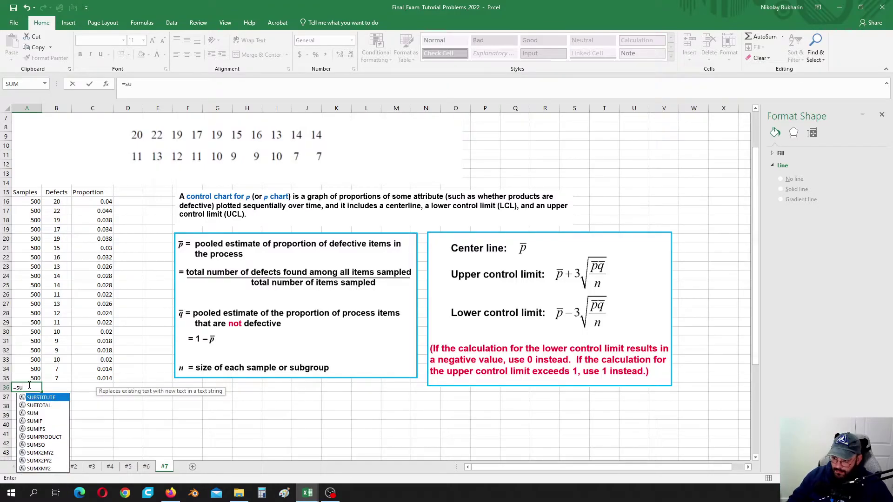
double_click(42, 413)
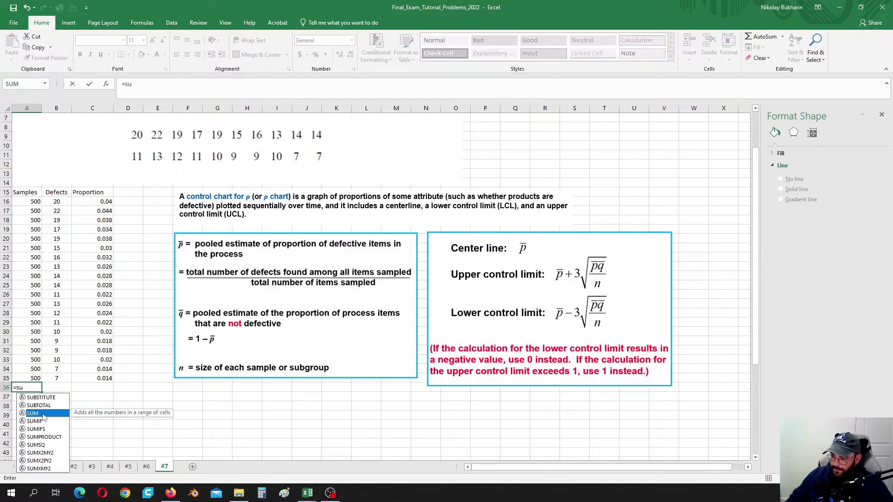
left_click_drag(27, 202, 16, 375)
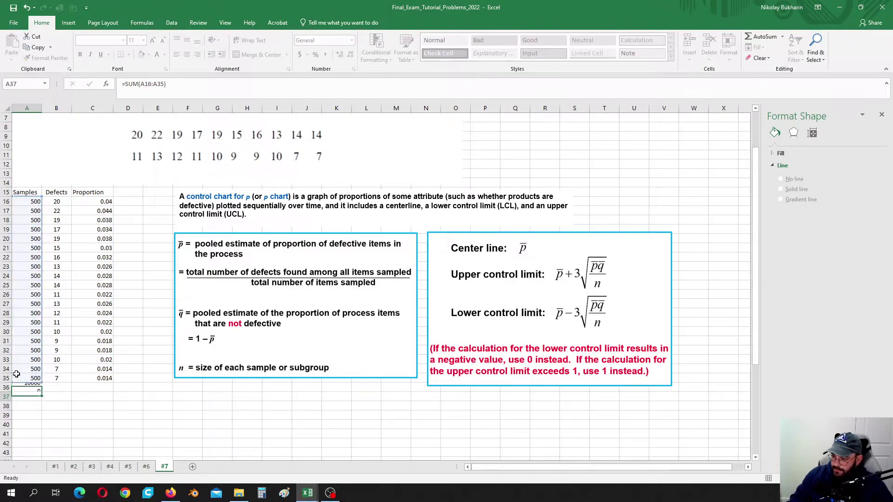
key("Return")
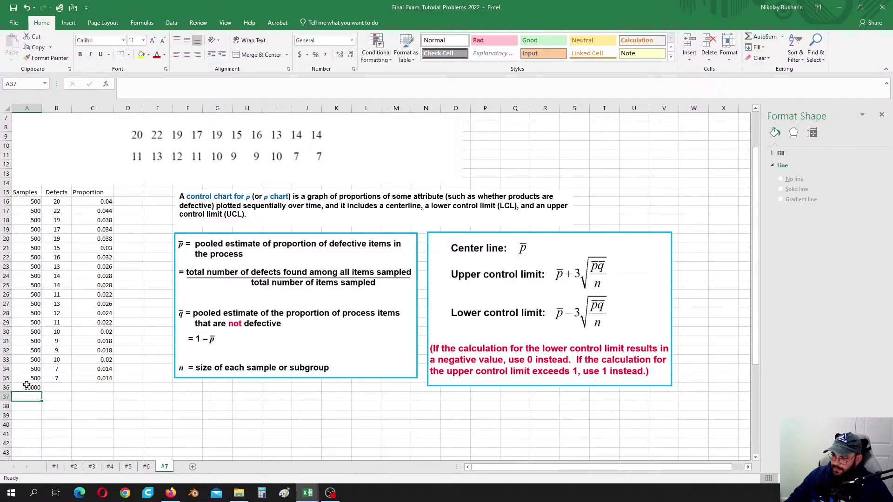
Total the defect counts in B36 with a SUM of column B, giving 268
left_click(61, 388)
type("=")
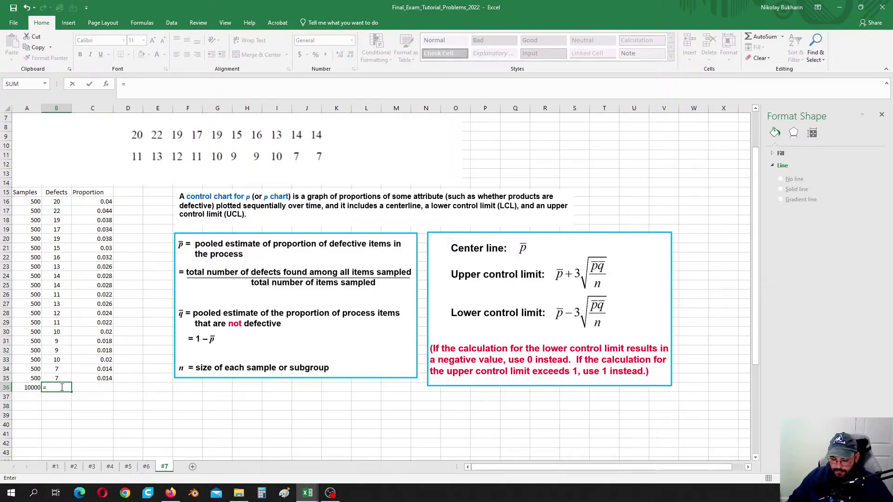
type("sum")
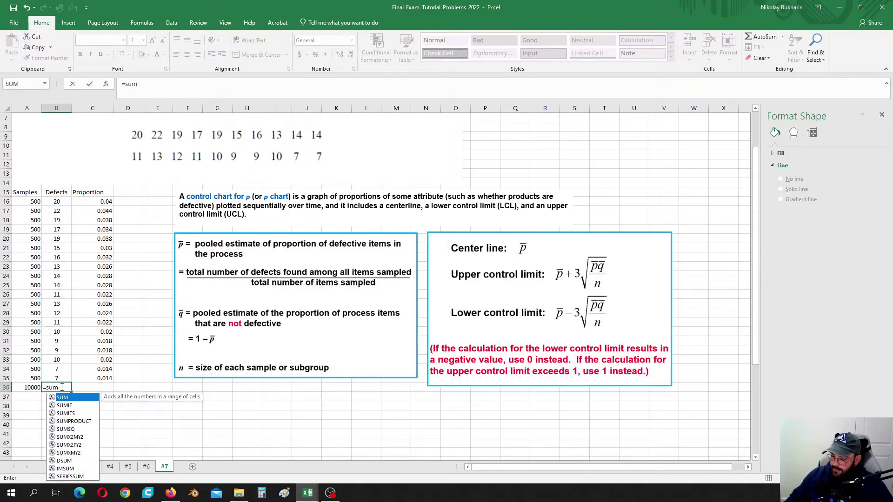
double_click(65, 398)
left_click_drag(56, 204, 58, 365)
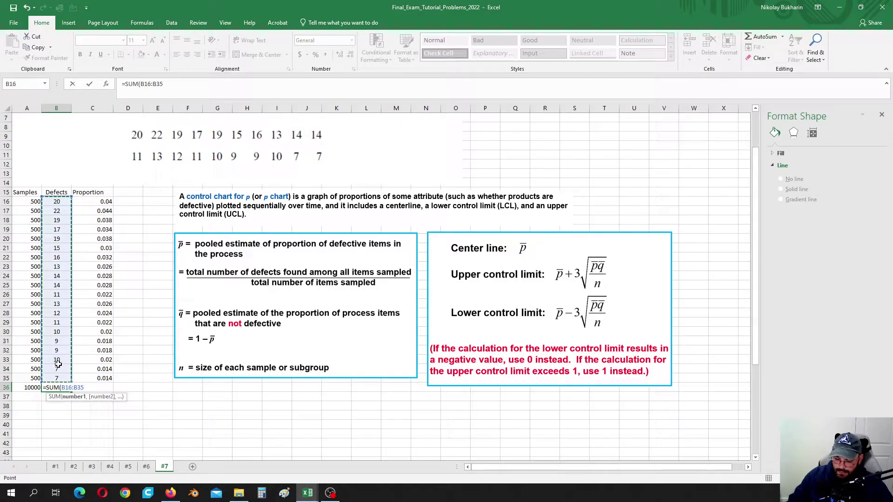
key("Return")
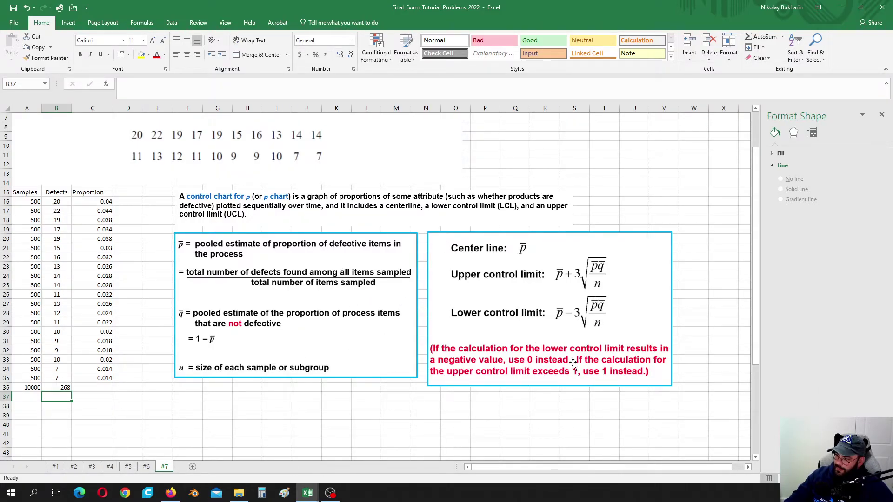
scroll(252, 386, "down", 1)
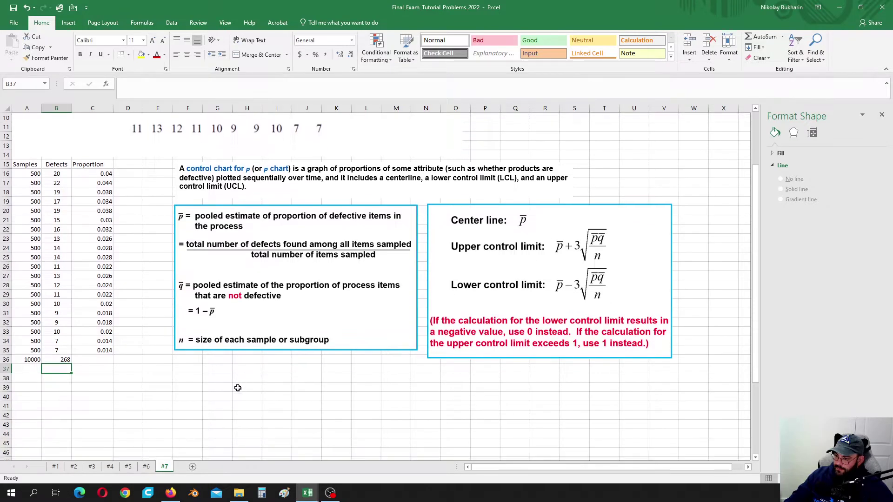
Label G37 'p-bar' and set H37 to =B36/A36, giving 0.0268
left_click(219, 369)
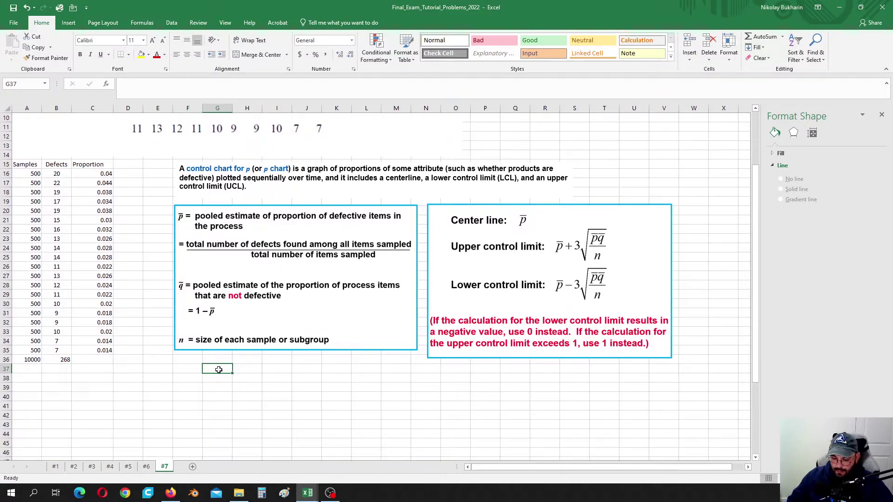
type("p-bar")
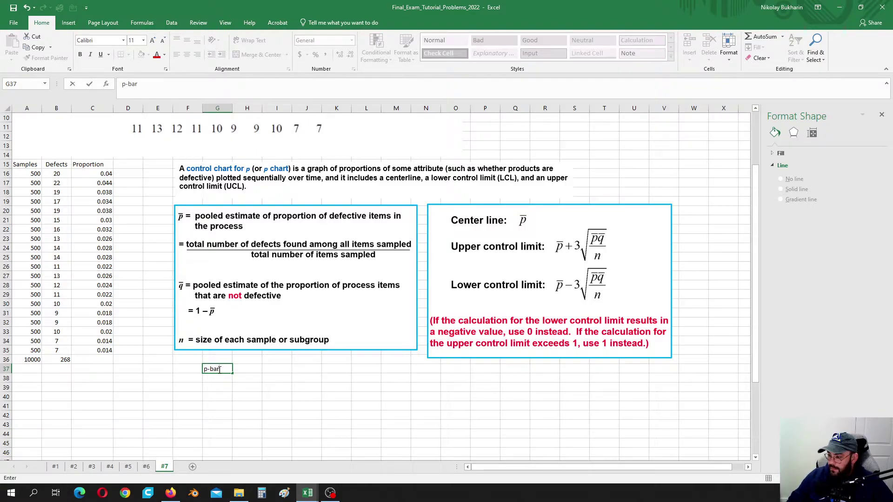
left_click(251, 368)
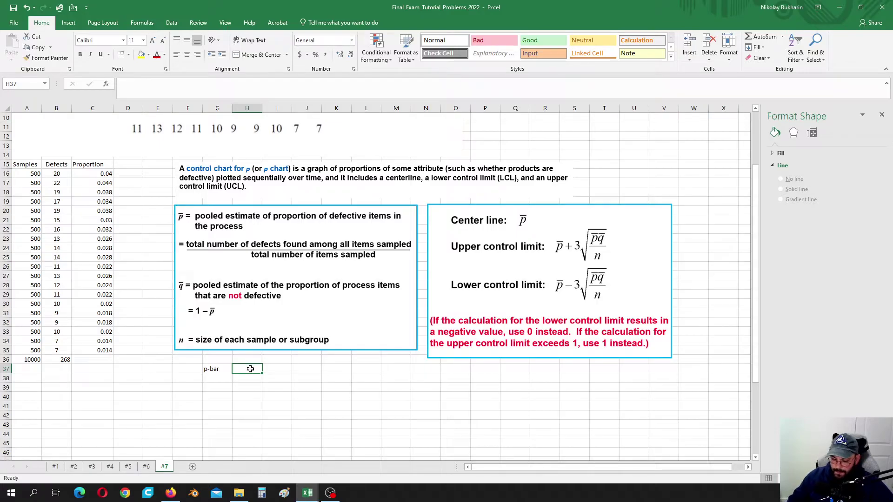
type("=")
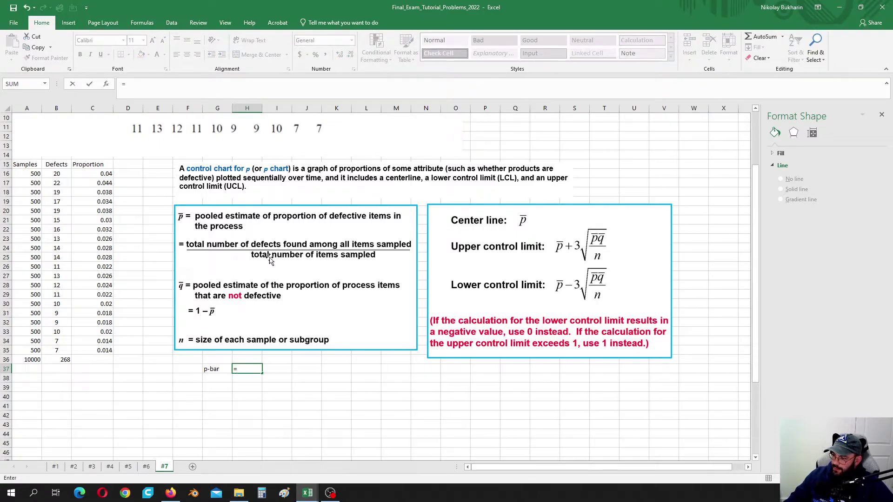
left_click(60, 361)
type("/")
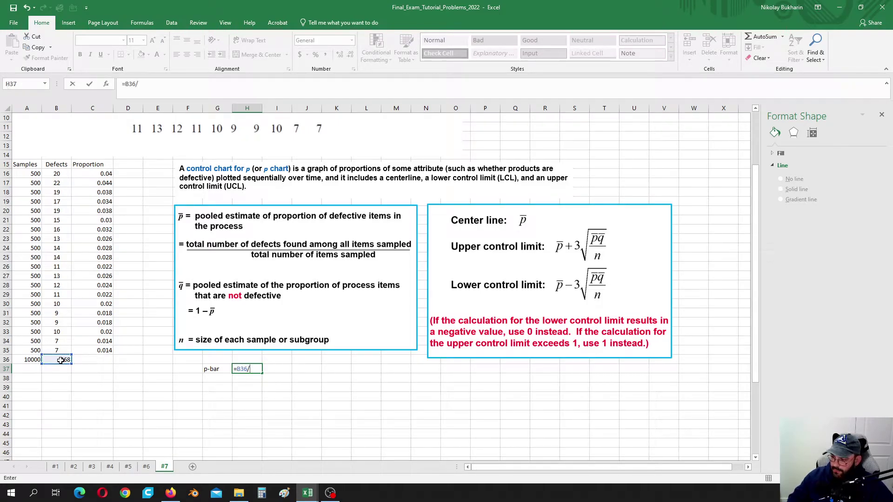
left_click(31, 360)
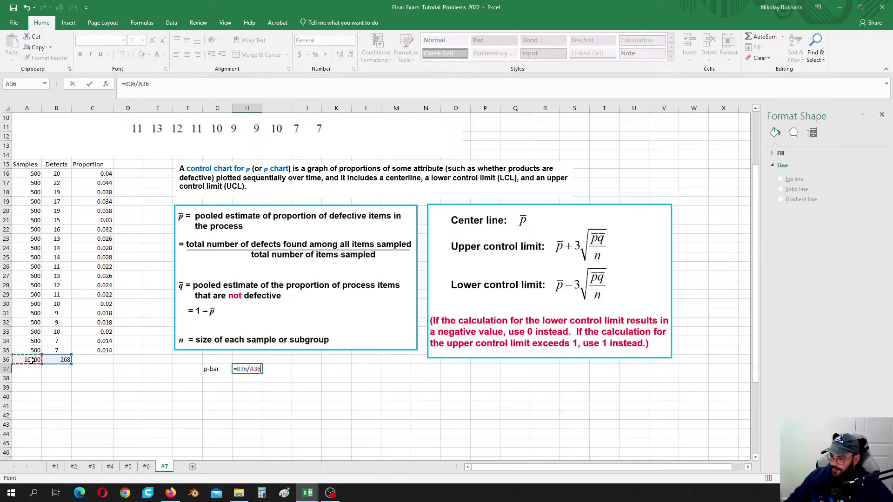
key("Return")
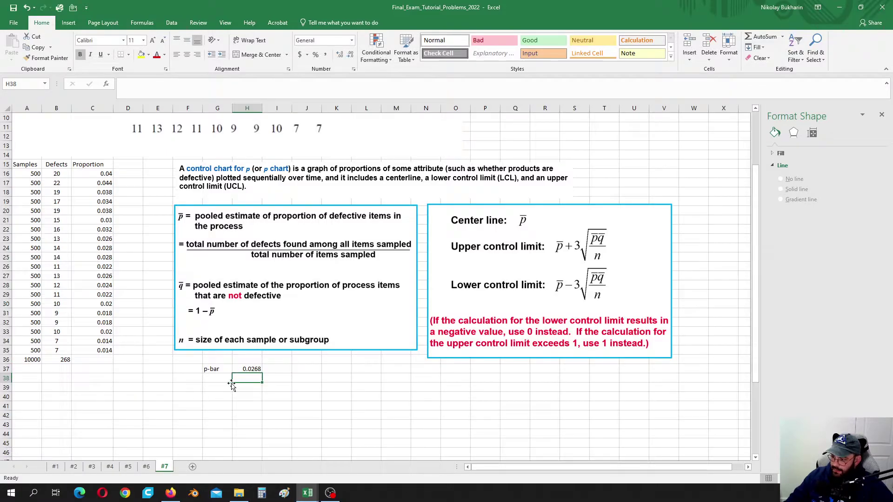
left_click(216, 377)
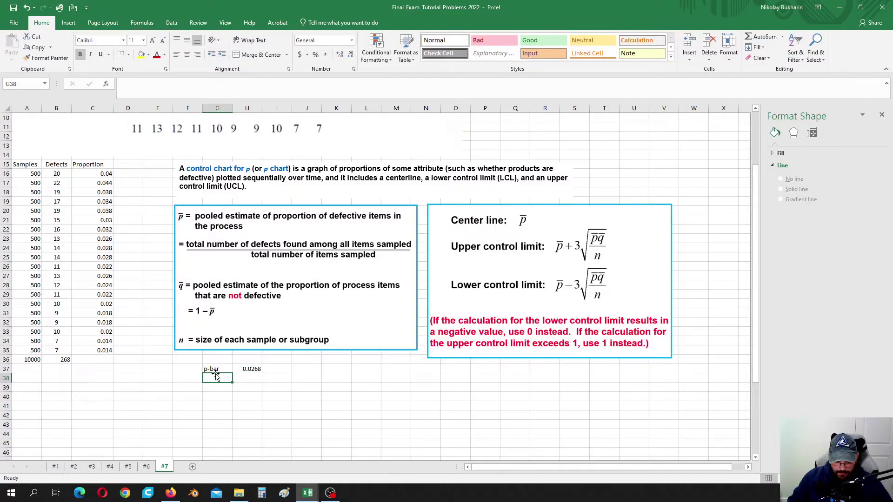
Label G38 'q-bar' and set H38 to =1-H37, giving 0.9732
type("q-bar")
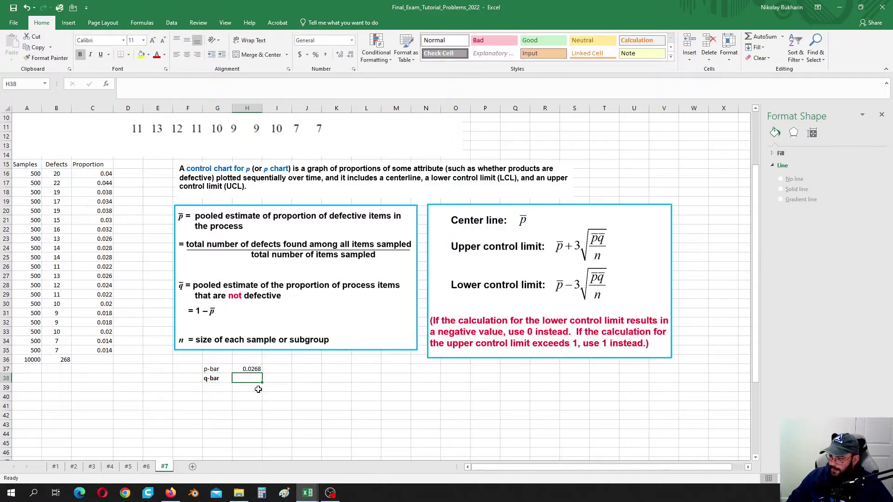
left_click(243, 379)
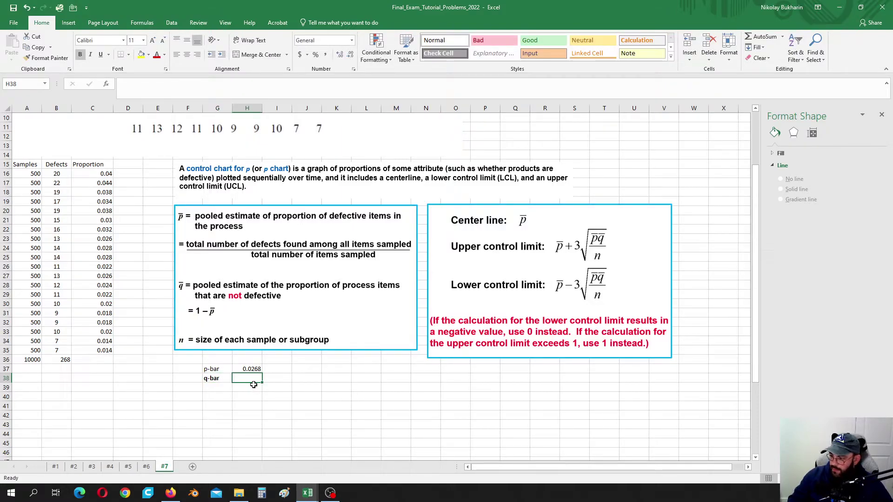
type("1-")
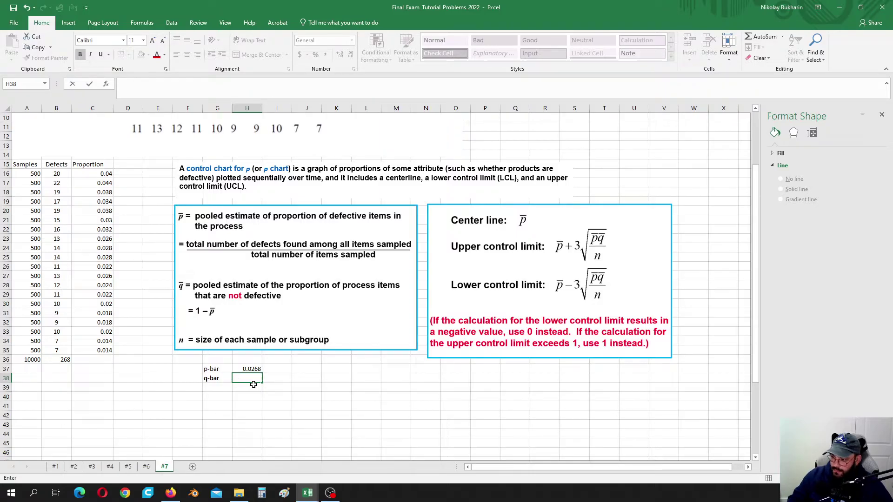
type("=1-")
left_click(260, 368)
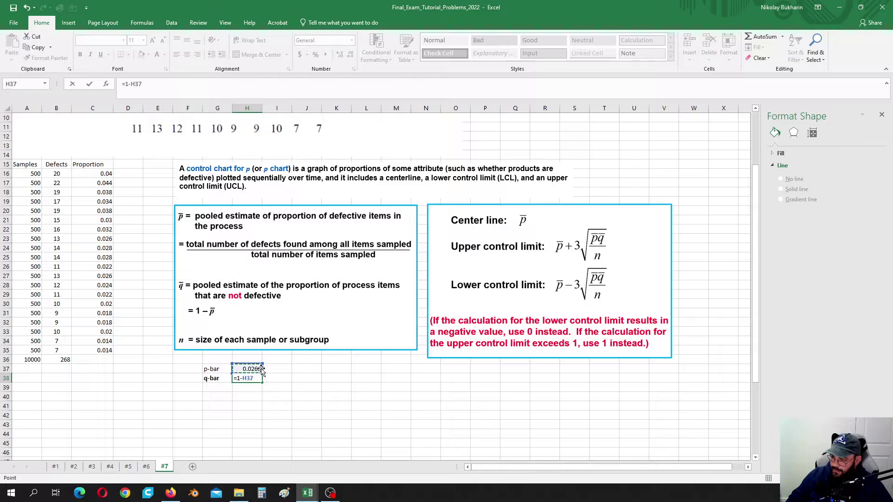
key("Return")
Remove bold formatting from the q-bar cells G38:H38
left_click_drag(207, 378, 249, 378)
left_click(80, 54)
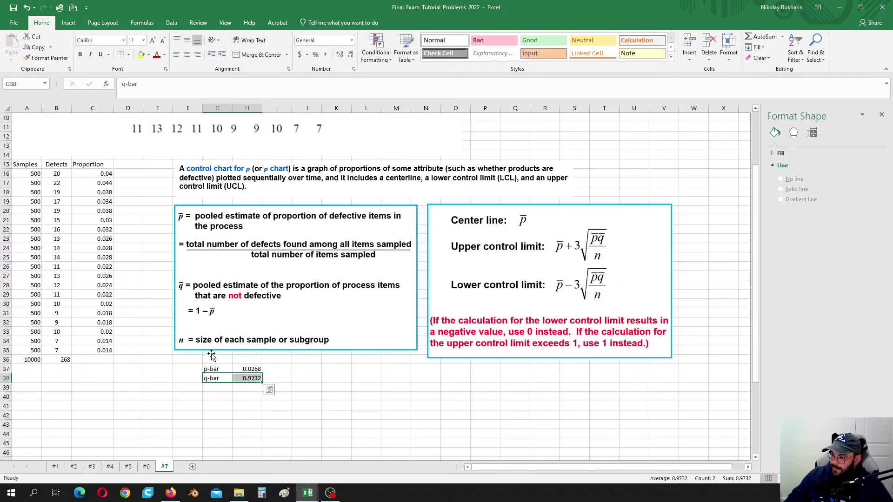
left_click(220, 388)
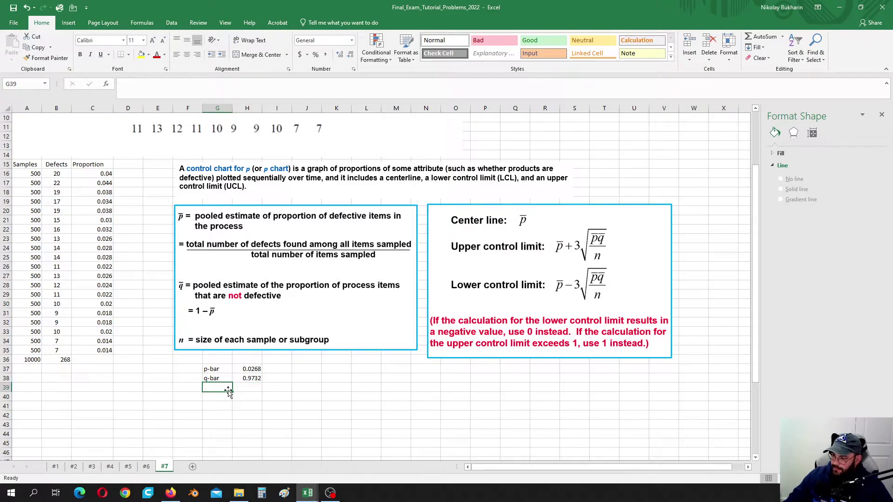
Label G39 'n' and enter the sample size 500 in H39
type("n")
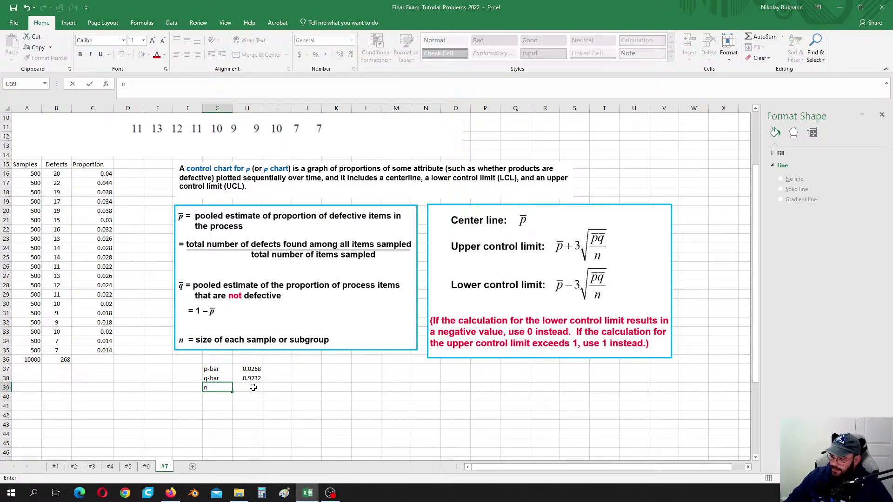
left_click(252, 387)
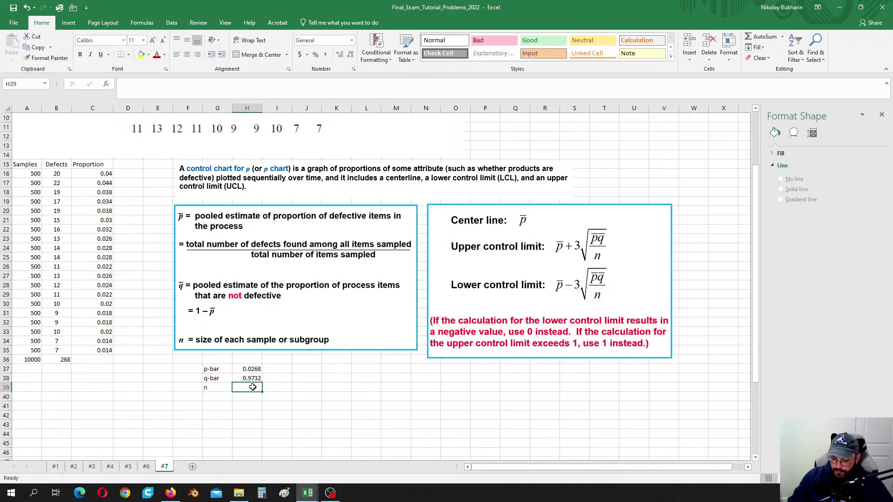
type("500")
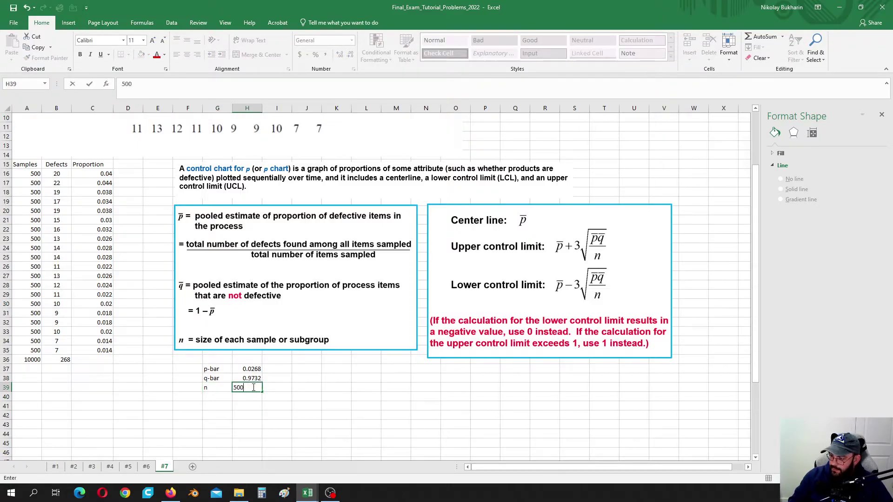
left_click(219, 396)
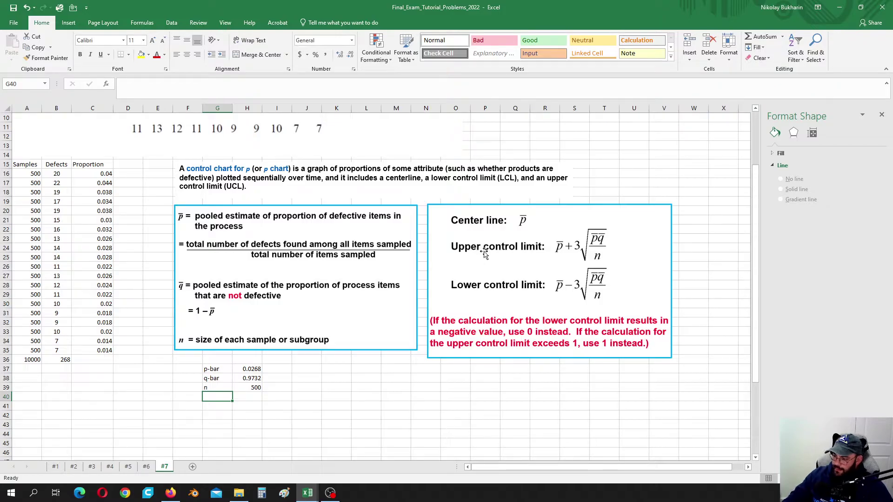
Label G40 'UCL' and enter =H37+3*SQRT(H37*H38/500) in H40
type("UC")
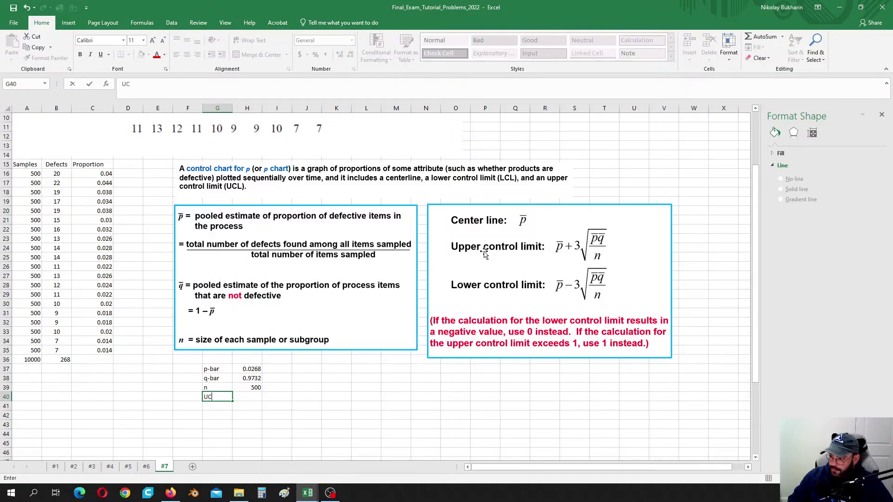
type("L")
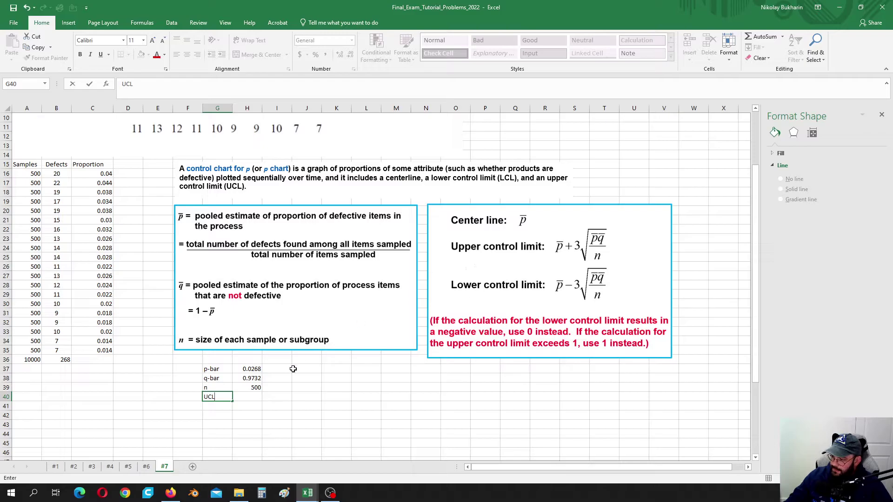
left_click(255, 397)
type("=")
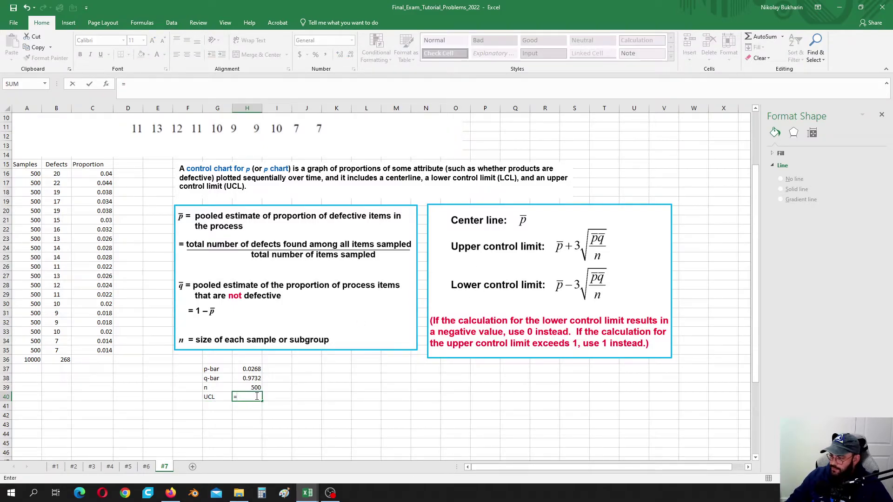
left_click(252, 369)
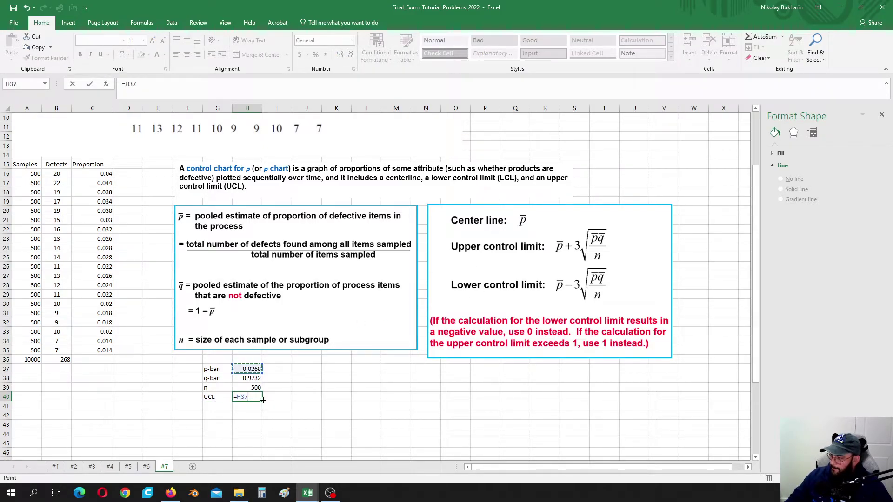
type("+3*")
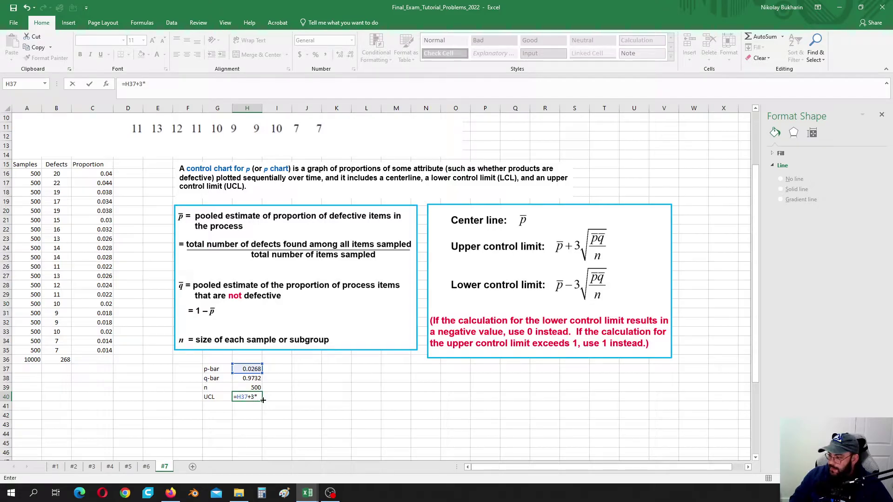
type("sq")
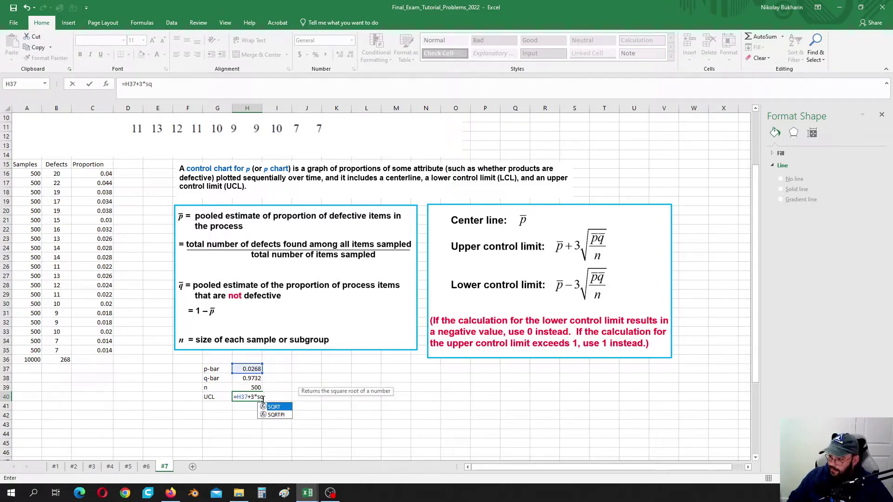
double_click(276, 409)
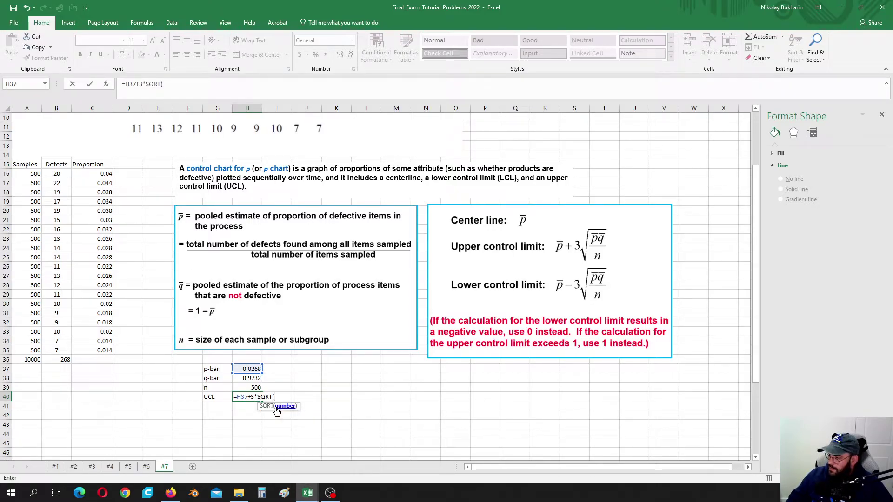
left_click(250, 367)
type("*")
left_click(250, 379)
type("/")
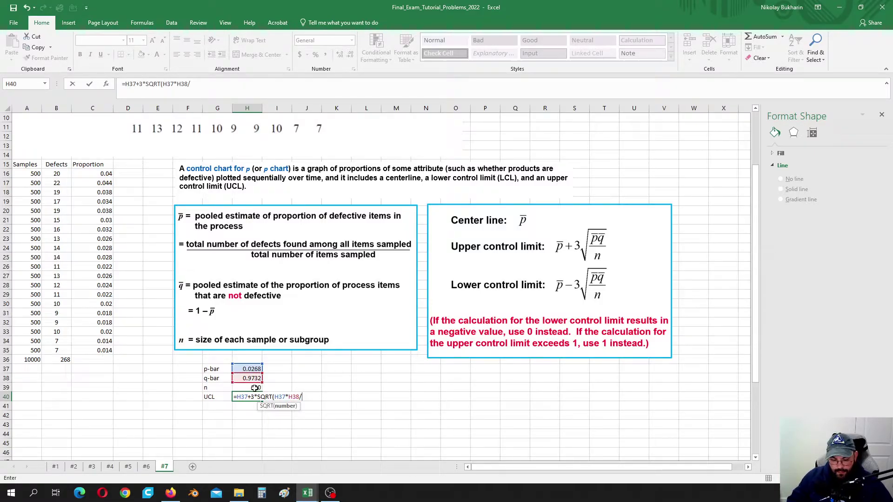
type("500")
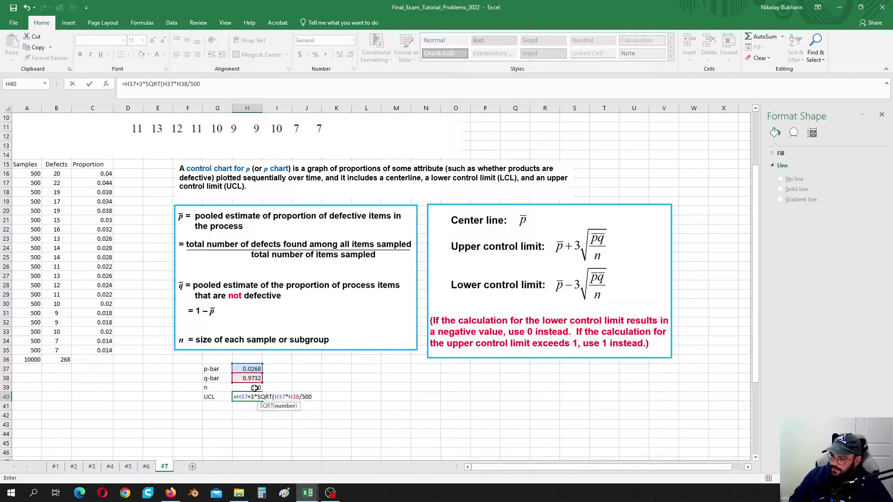
type(")")
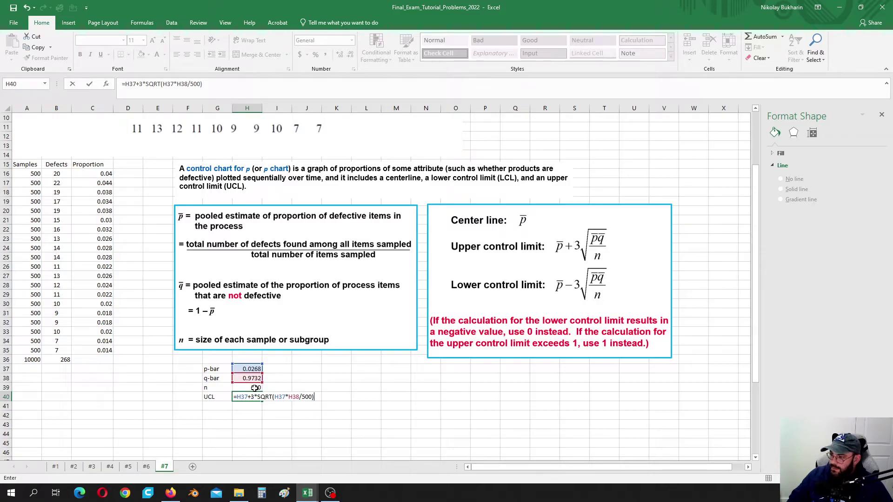
Make the UCL formula's H37 and H38 references absolute with F4, giving 0.048467
left_click_drag(124, 85, 134, 85)
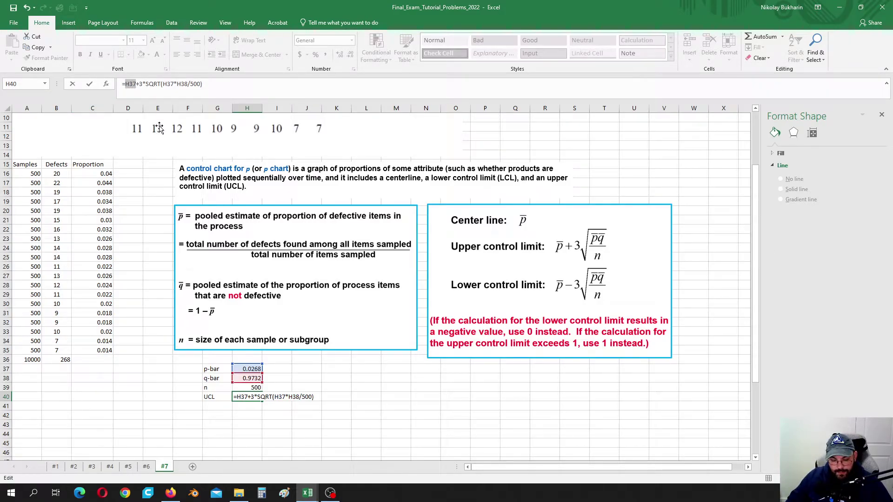
key("F4")
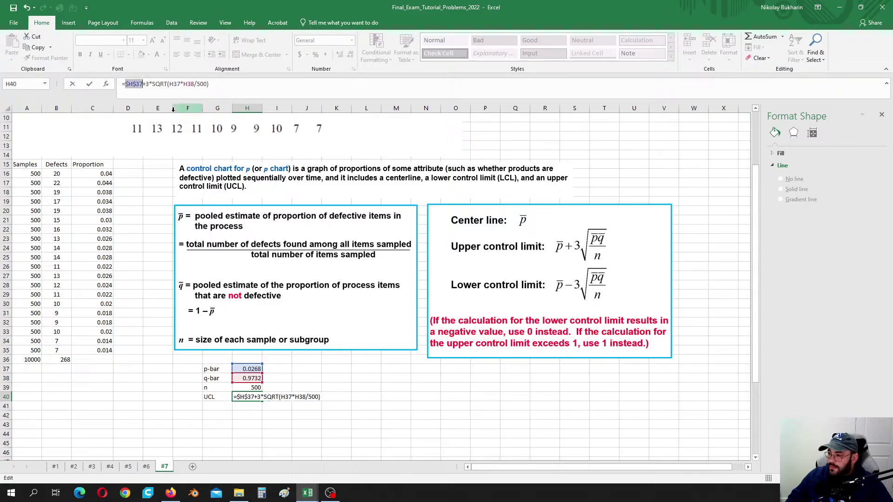
left_click_drag(169, 84, 200, 84)
key("F4")
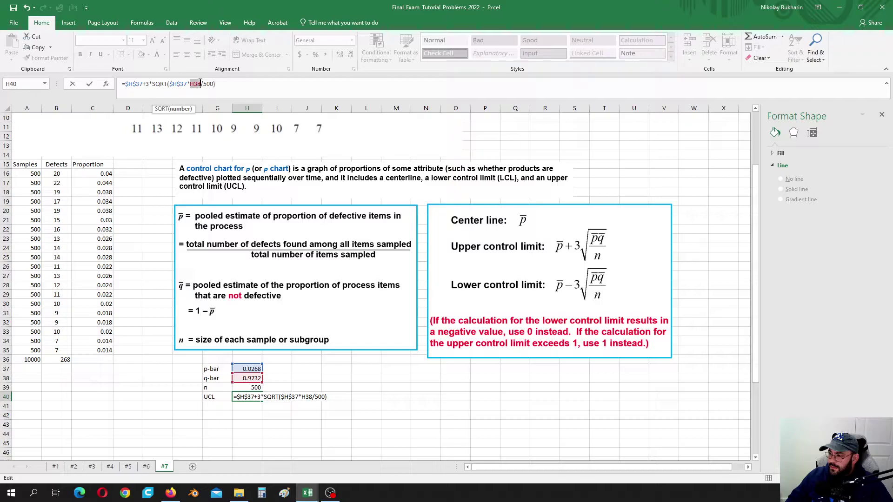
key("F4")
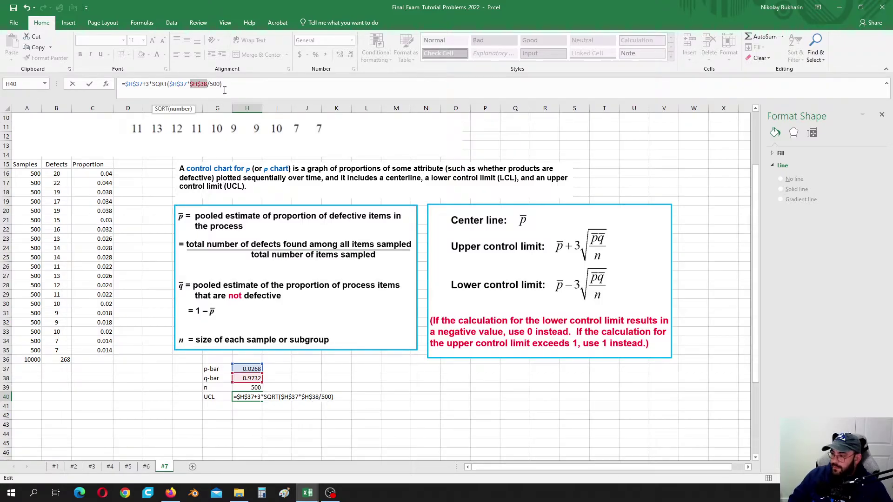
key("Return")
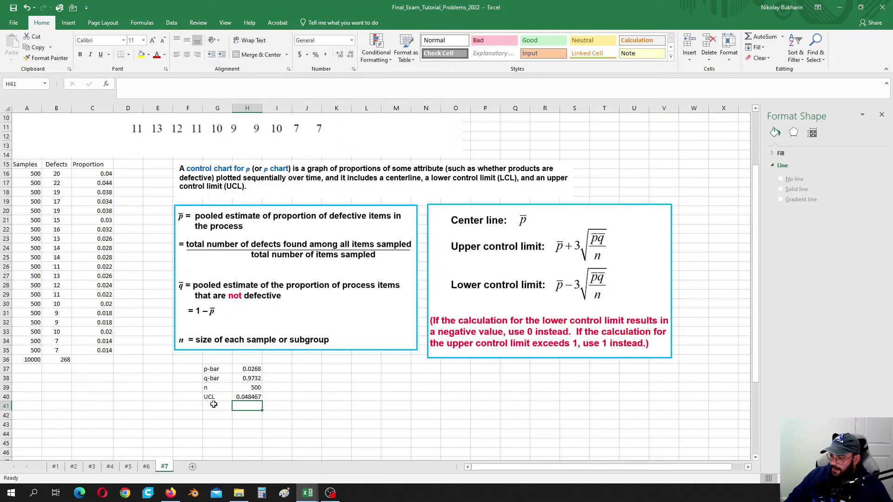
Label G41 'LCL', correcting the lowercase letter
left_click(213, 405)
type("LcL")
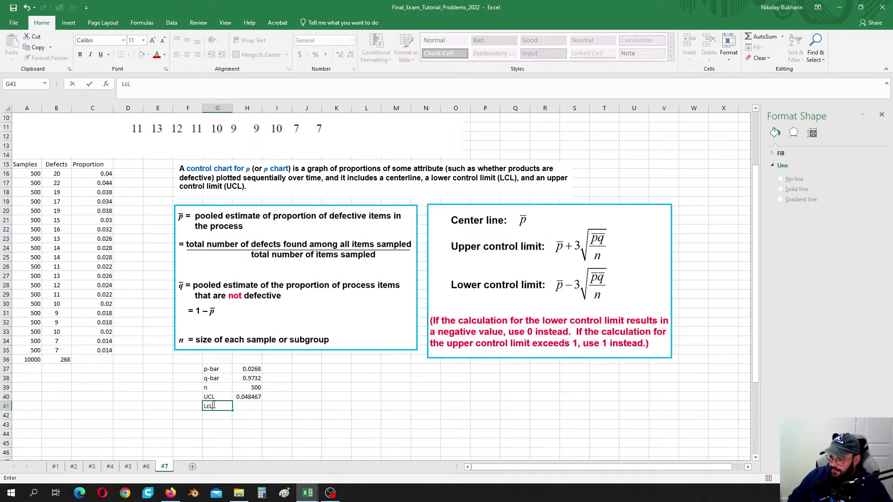
key("Left")
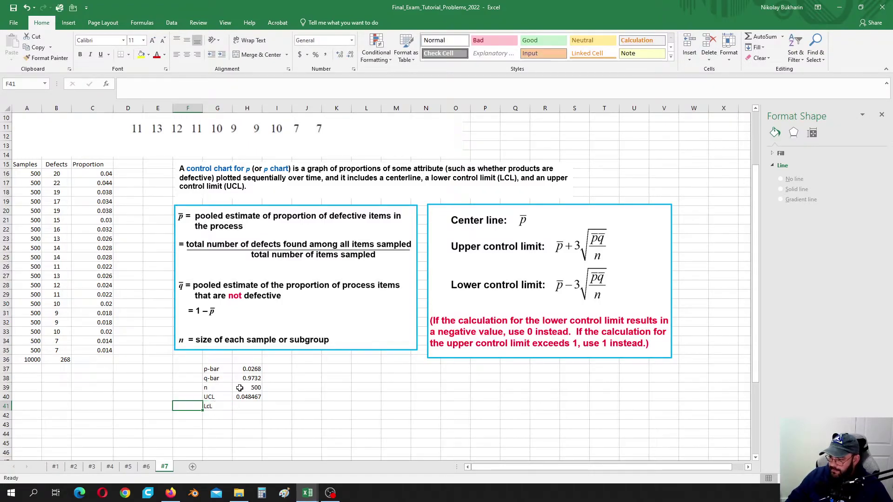
double_click(211, 405)
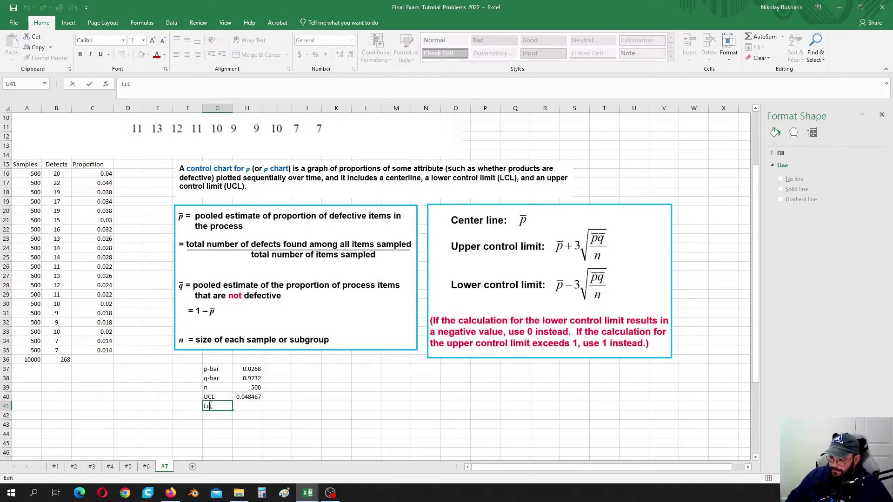
key("BackSpace")
type("C")
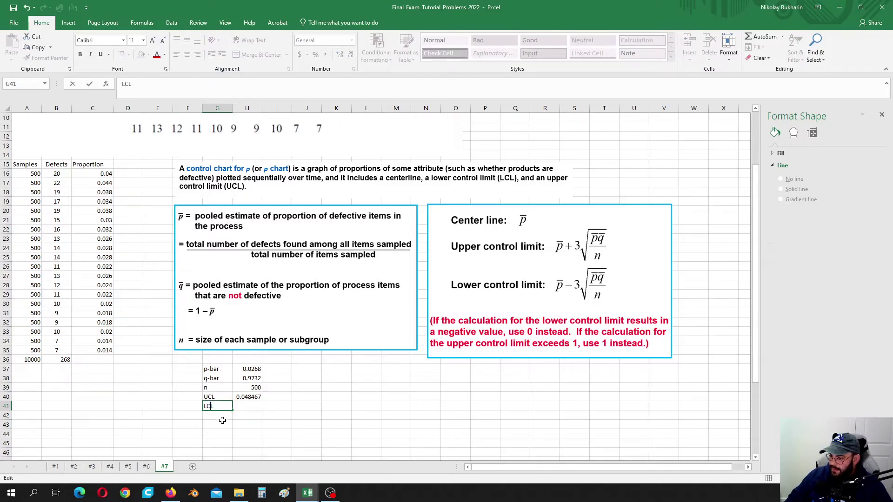
left_click(251, 405)
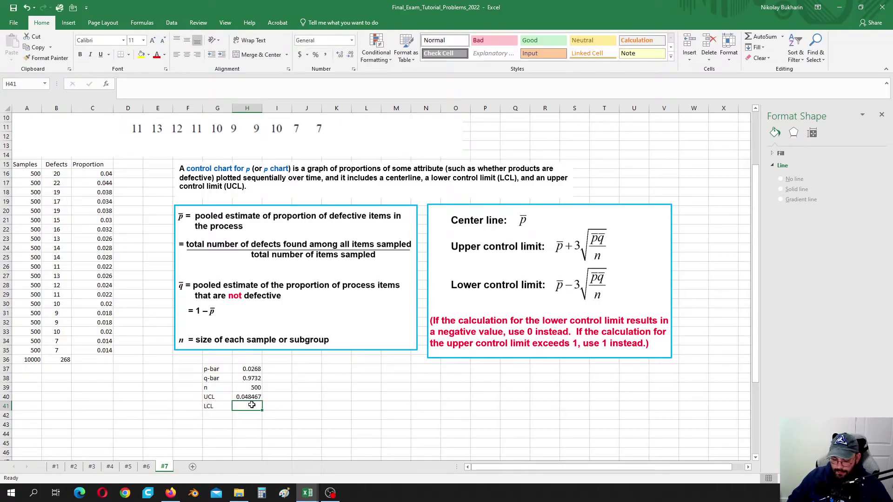
Copy the UCL formula into H41 and change +3 to -3, giving 0.005133
type("=")
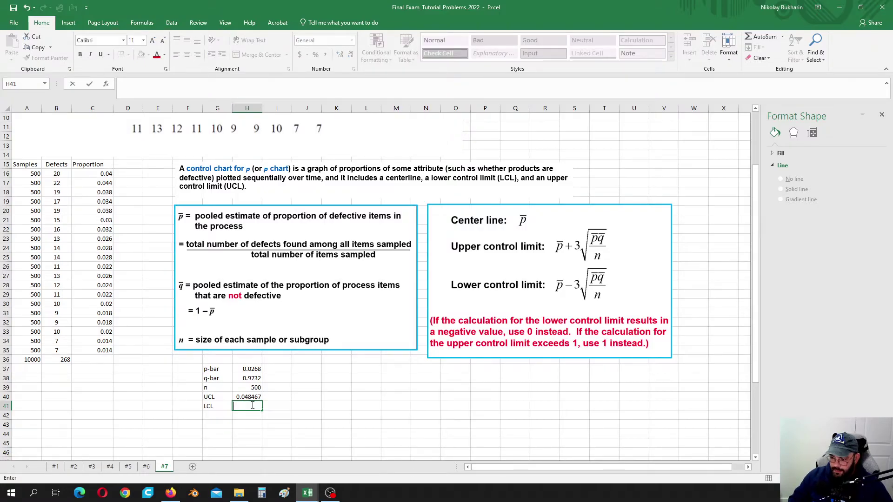
left_click(251, 396)
left_click(235, 85)
left_click_drag(228, 84, 27, 60)
key("ctrl+c")
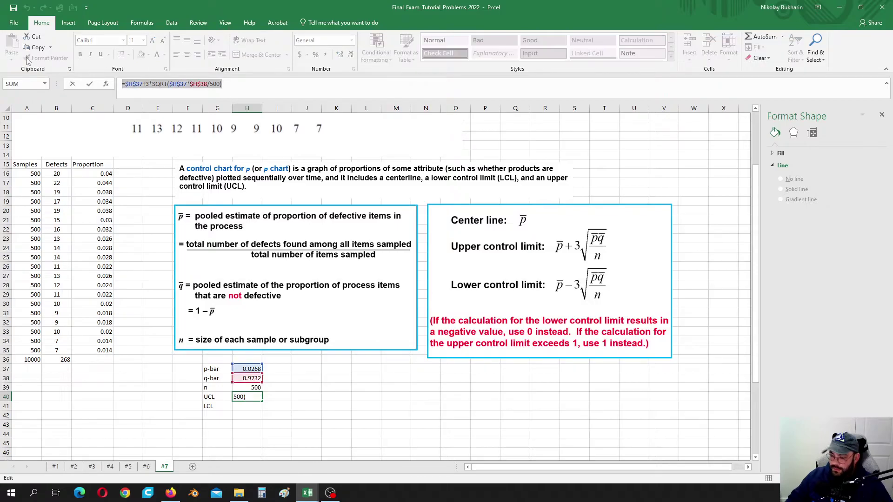
key("Escape")
left_click(250, 405)
key("ctrl+v")
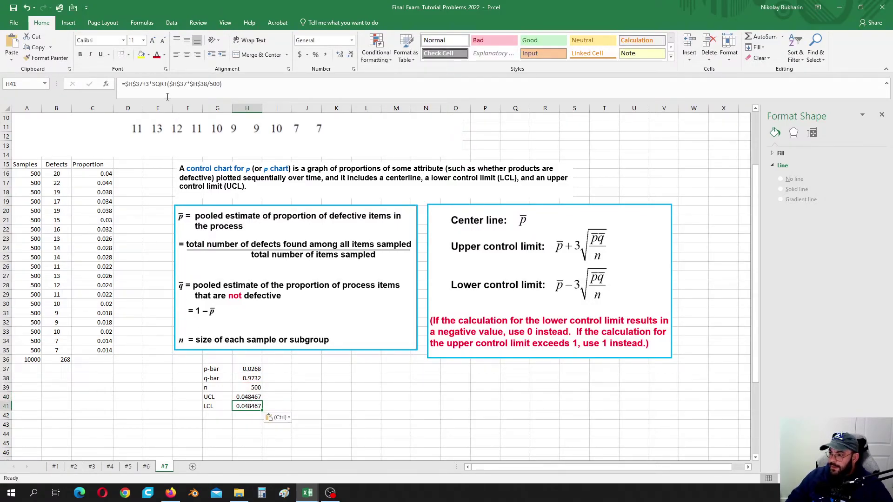
left_click(144, 82)
key("BackSpace")
type("-")
key("Return")
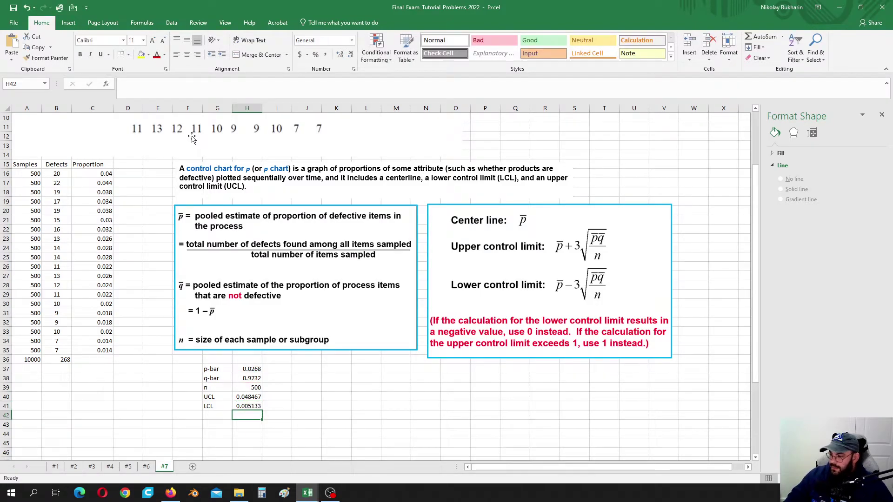